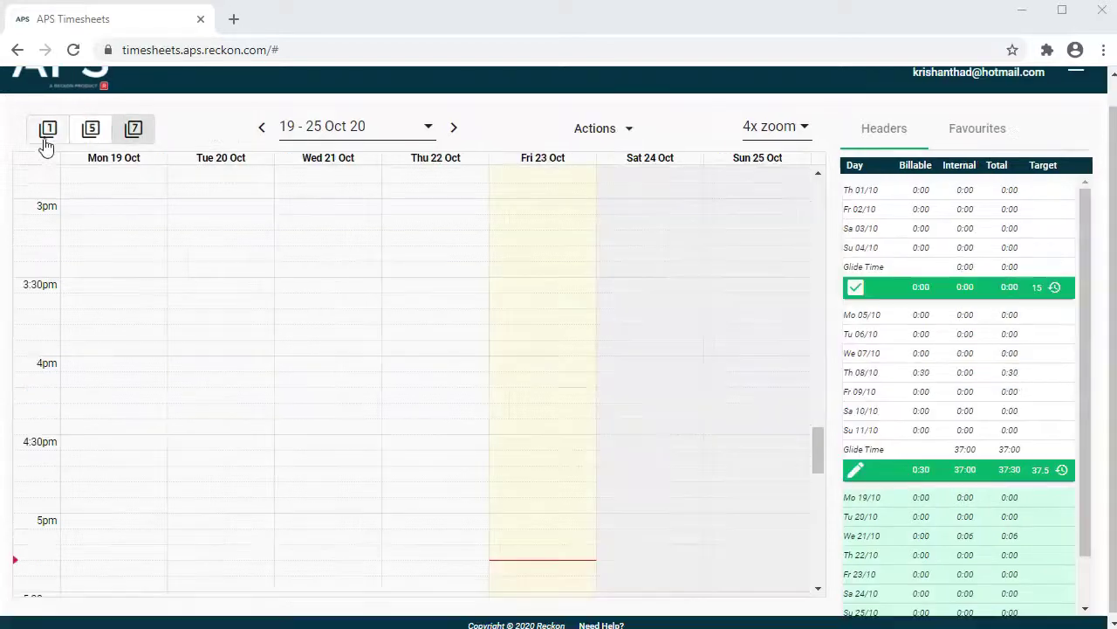
Step: Try the one-day and seven-day calendar views, and settle on the five-day view
left_click(47, 129)
left_click(90, 132)
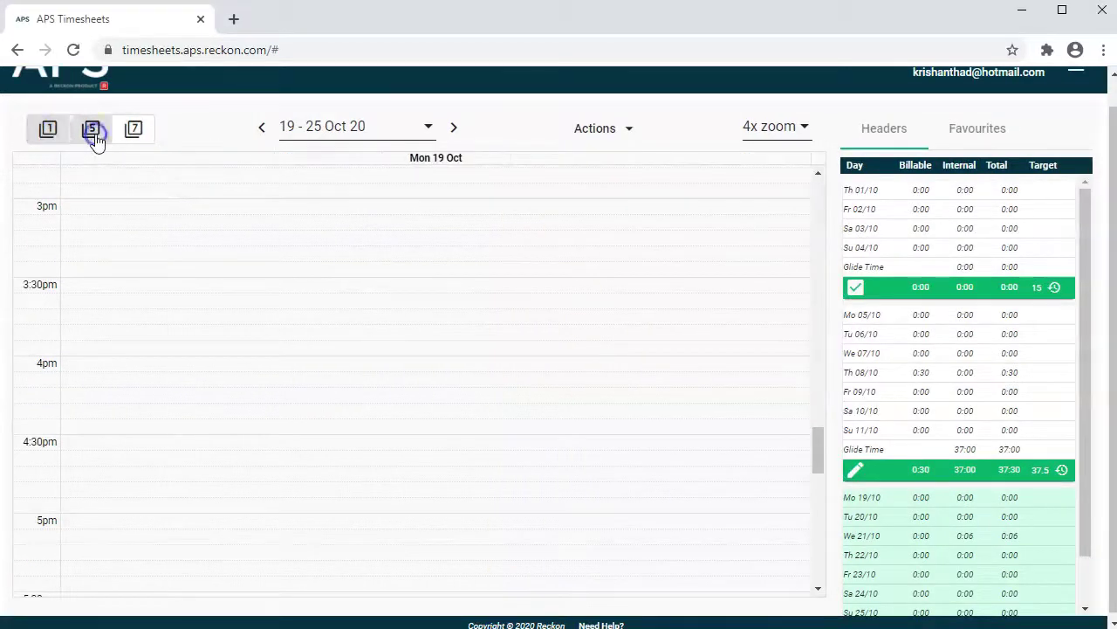
left_click(134, 130)
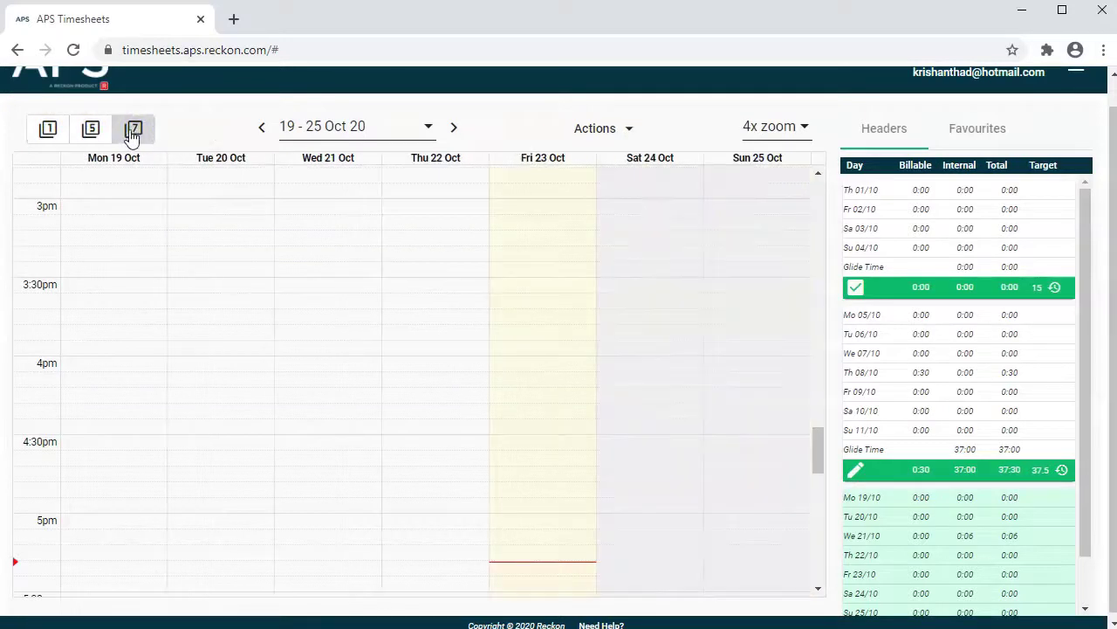
left_click(90, 133)
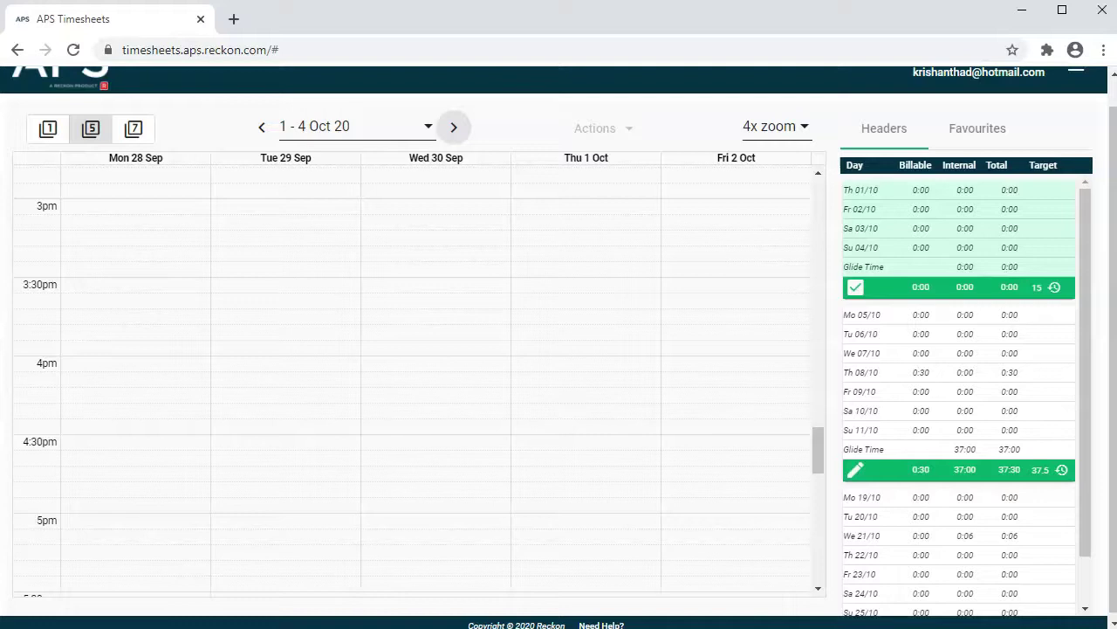
Step: Browse the October timesheet periods, including 5 - 11 Oct 20, and return to 19 - 25 Oct 20
left_click(454, 127)
left_click(454, 127)
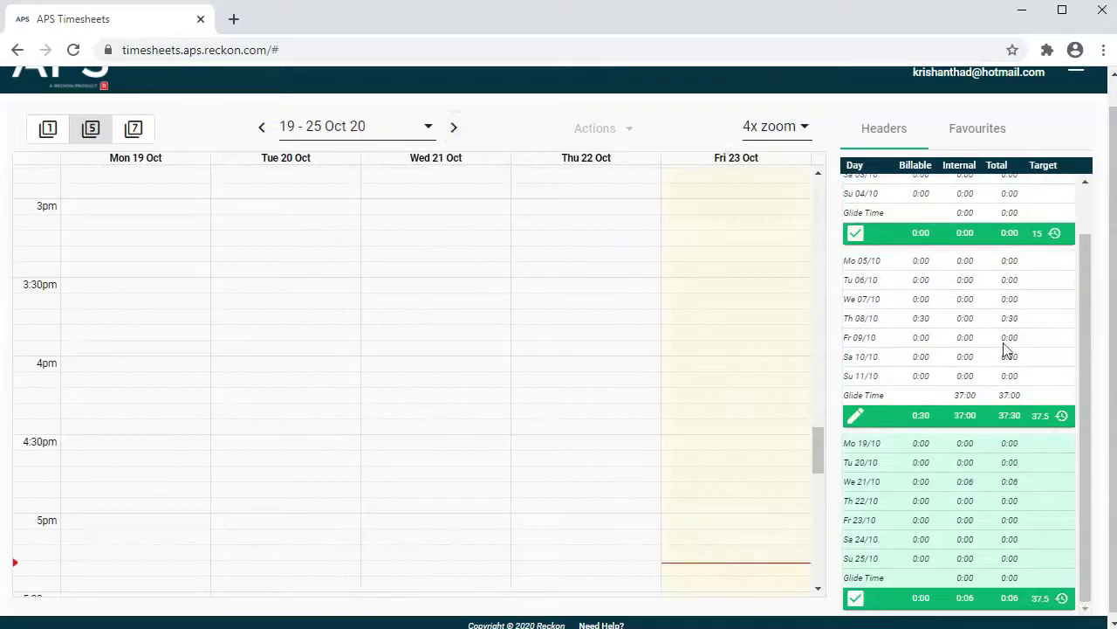
left_click(974, 341)
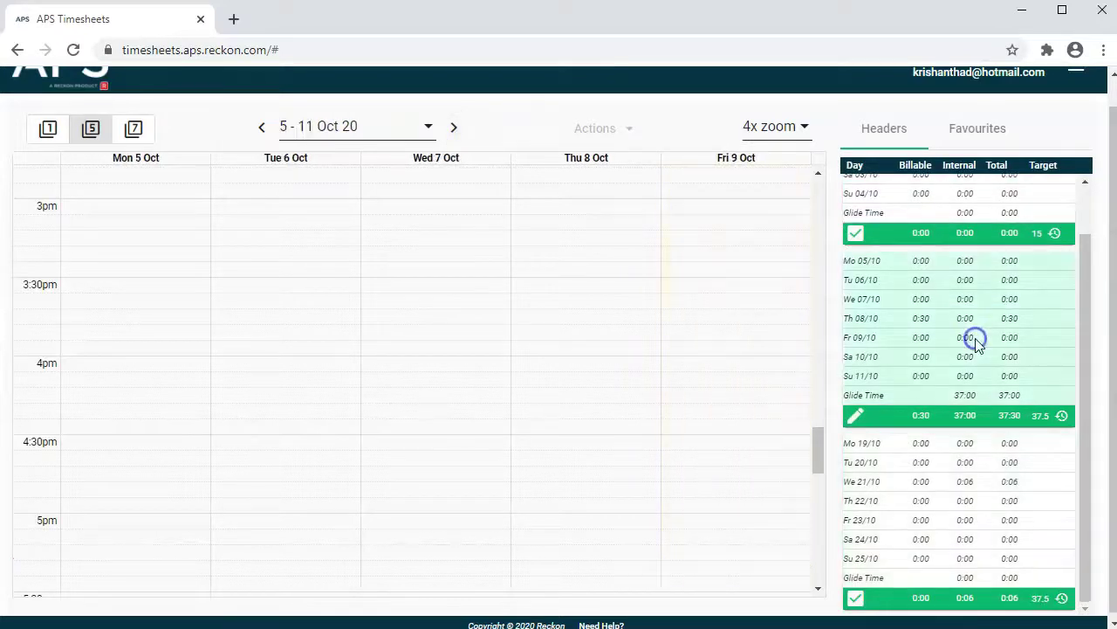
left_click(952, 470)
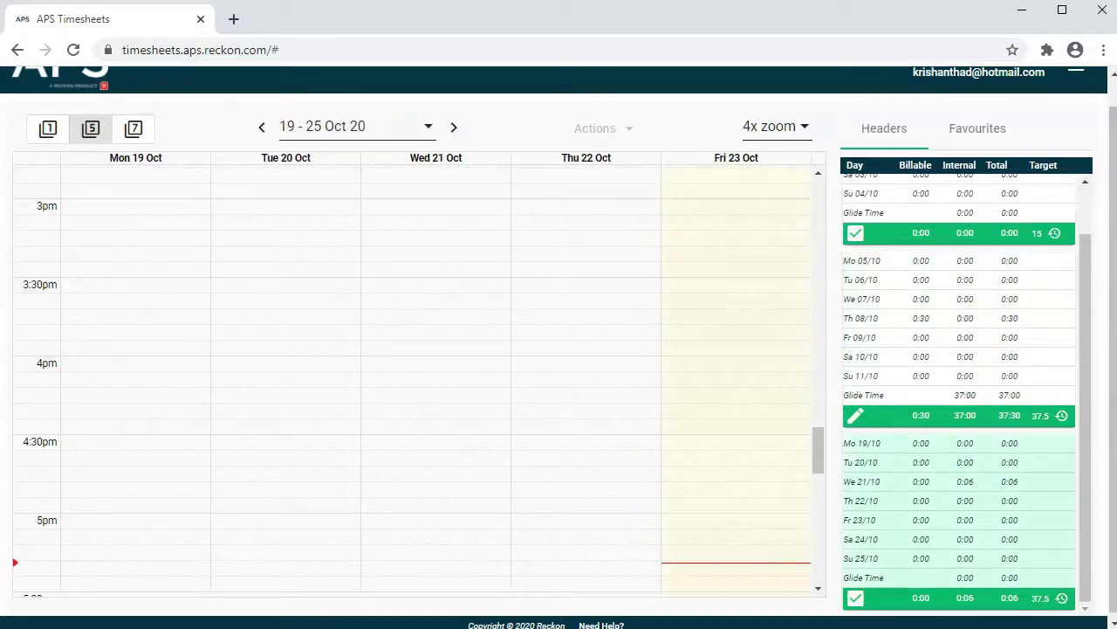
Step: Set the calendar zoom to 4x and show the working hours from 8am onward
left_click(788, 142)
left_click(775, 265)
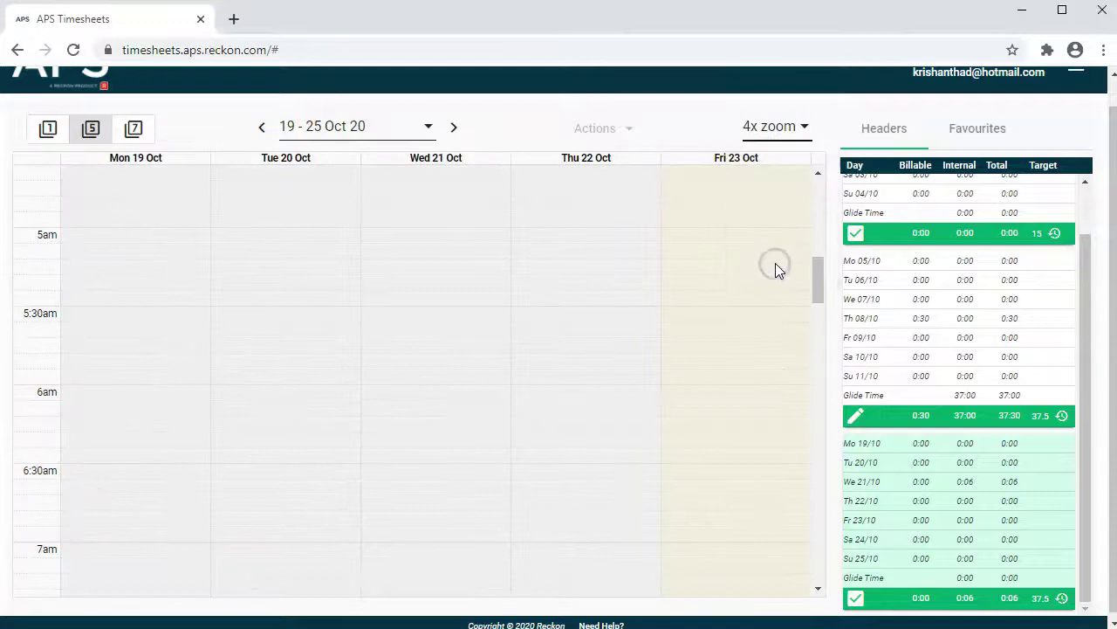
scroll(680, 338, "down", 3)
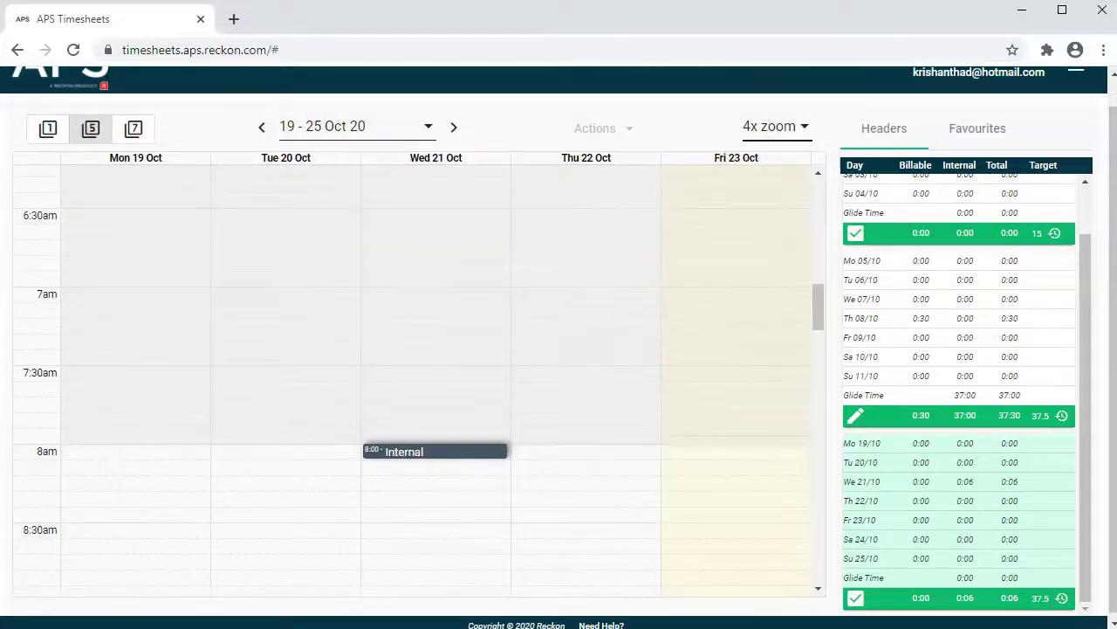
scroll(681, 332, "down", 2)
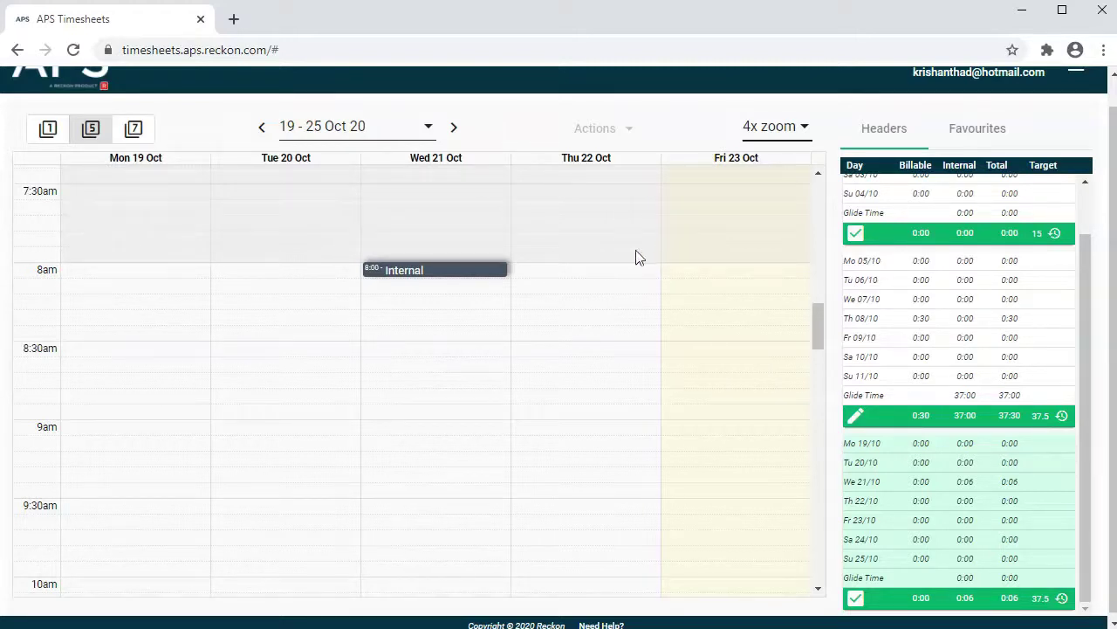
left_click(108, 305)
left_click(615, 133)
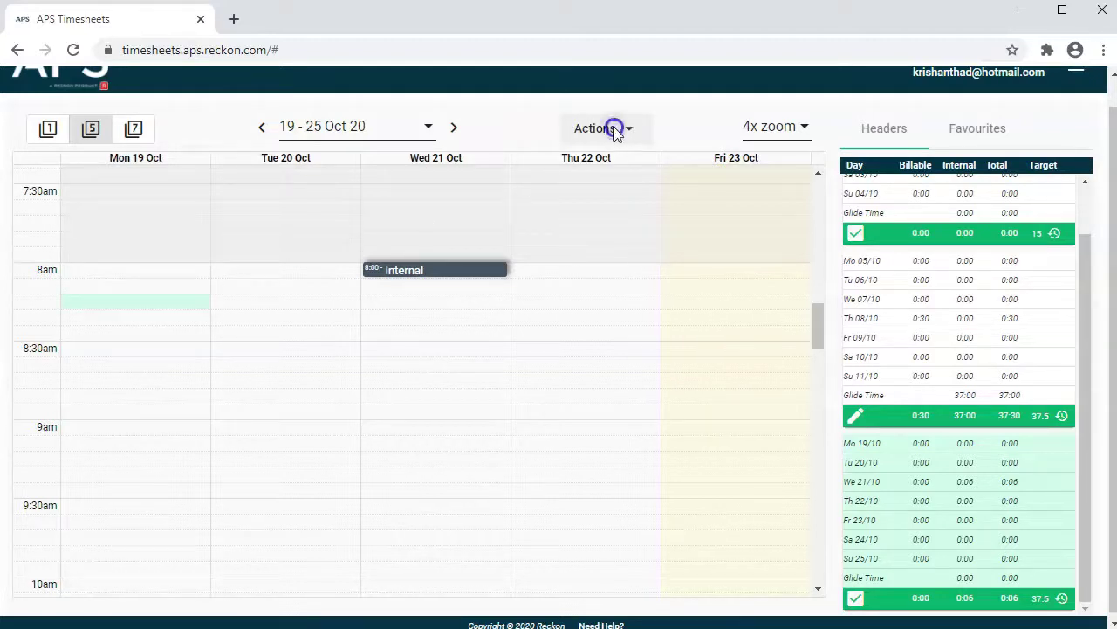
left_click(613, 172)
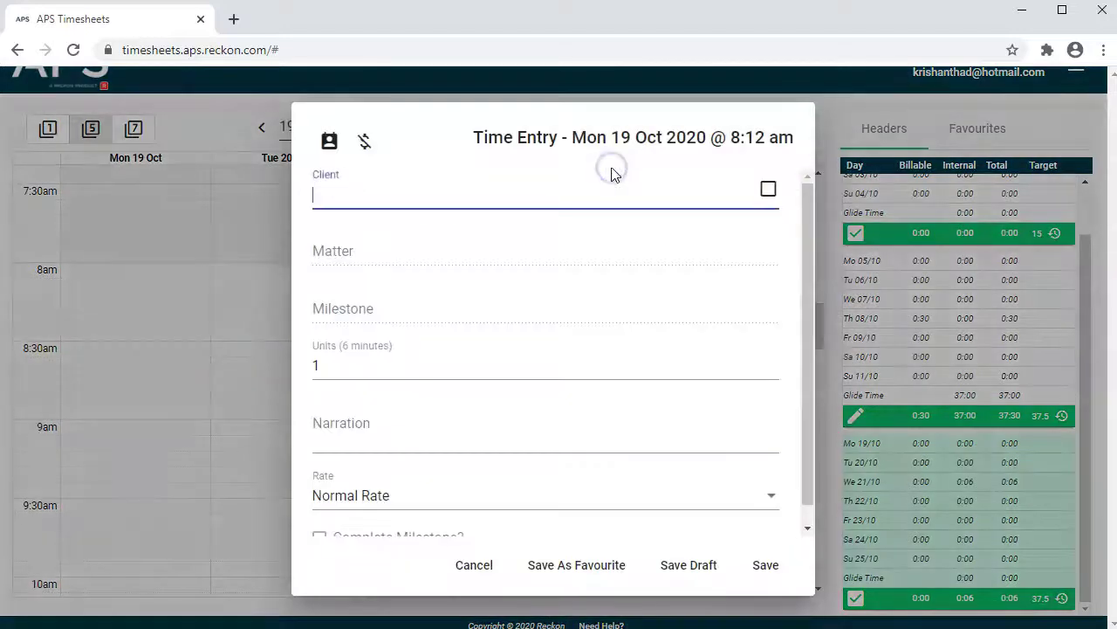
left_click(474, 563)
double_click(168, 273)
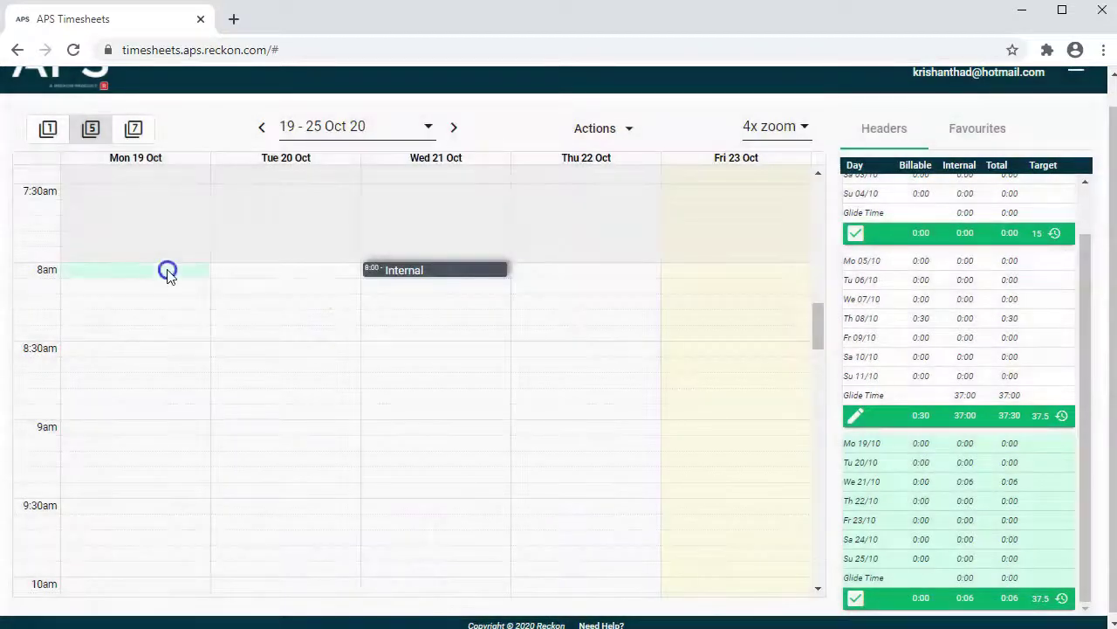
key("Escape")
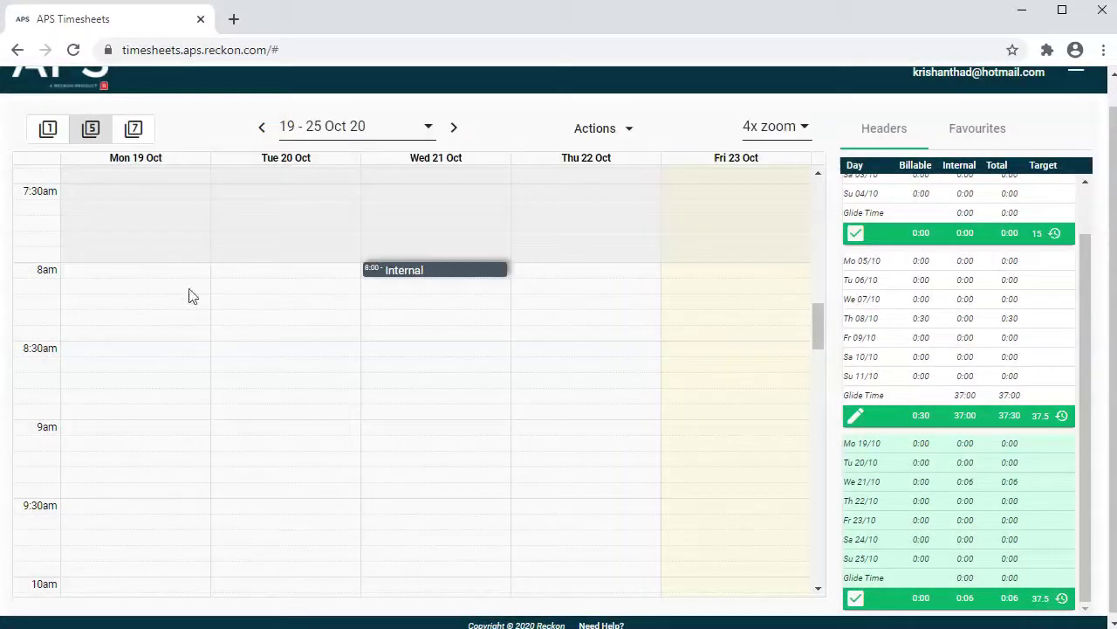
Step: Start a 5-unit entry at 8:00 am Mon 19 Oct for DAWSON DA SILVA COMPANY PTY LTD, matter Business Development Opportunity, milestone MAY - May
left_click_drag(119, 278, 116, 329)
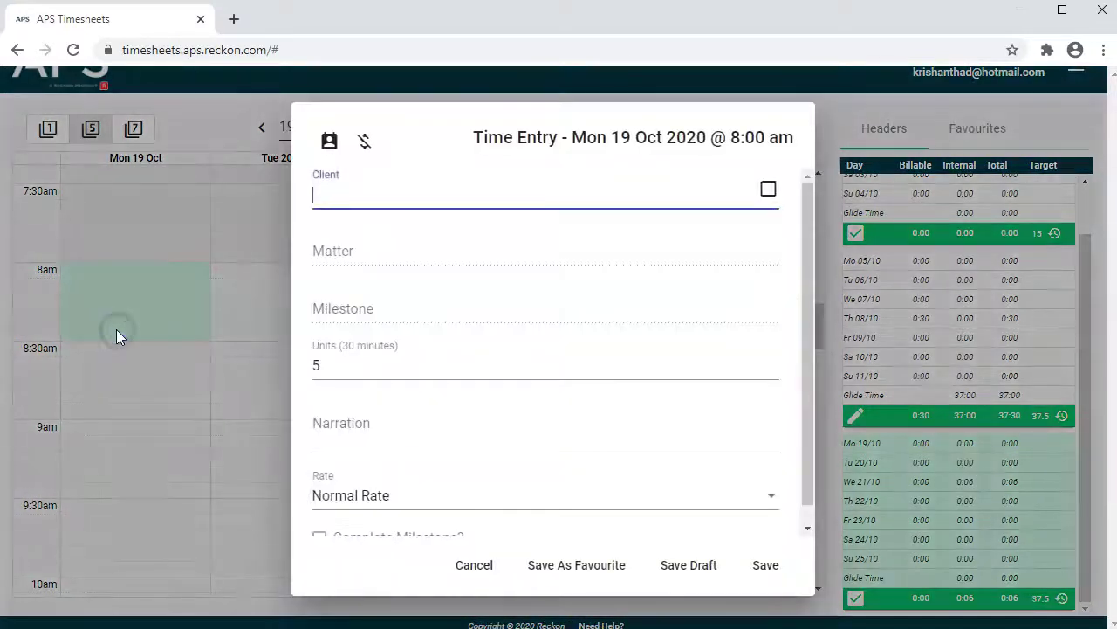
left_click(330, 146)
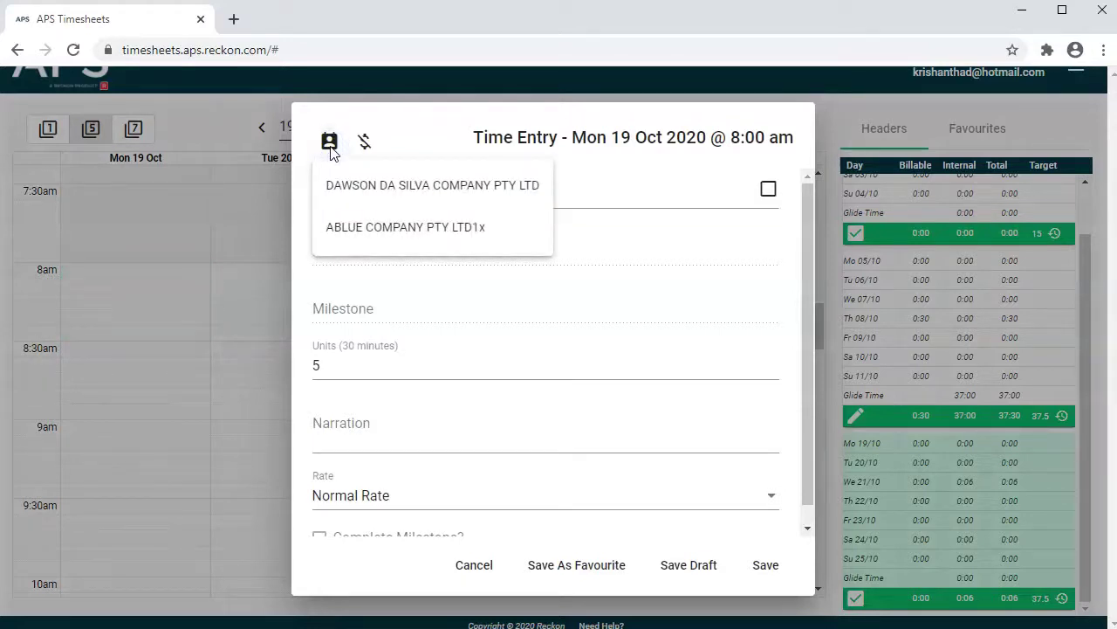
left_click(353, 186)
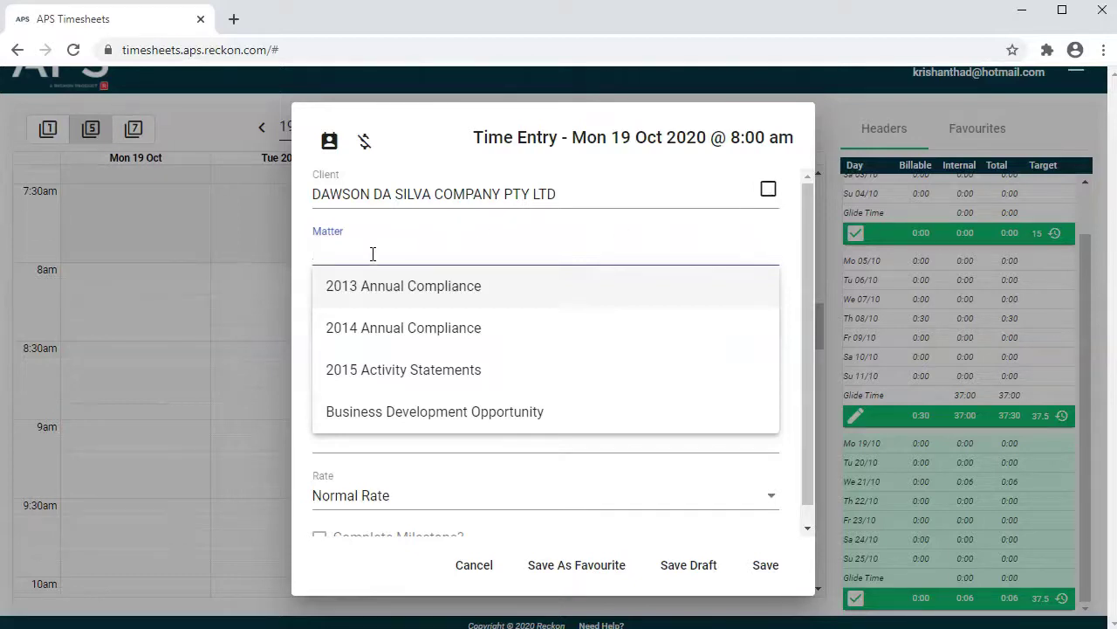
left_click(434, 409)
left_click(385, 345)
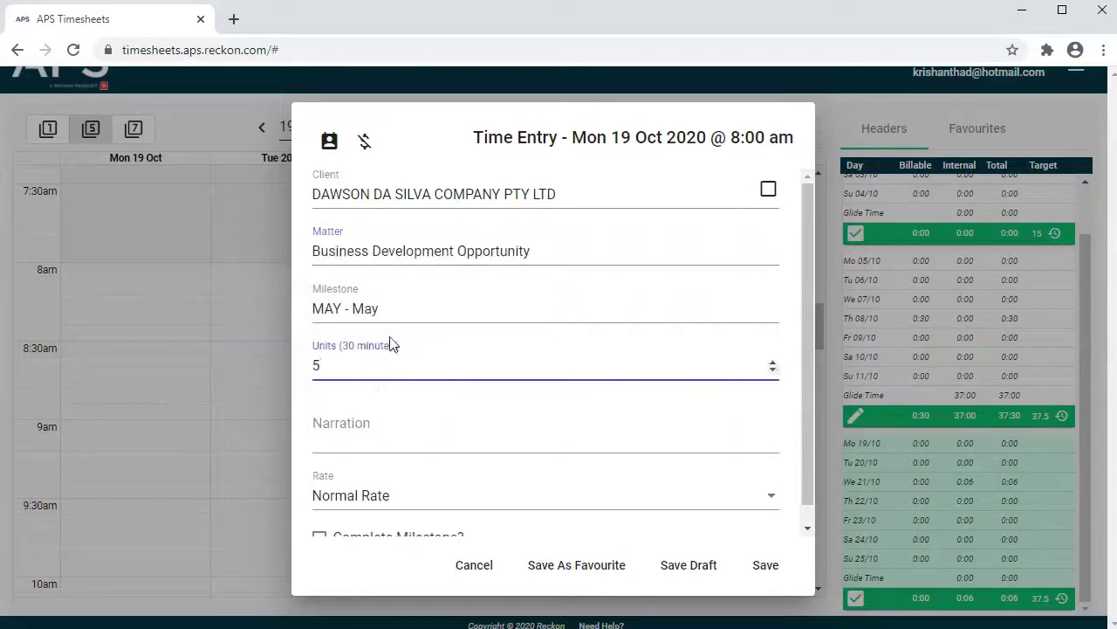
Step: Add the narration CS1 to the time entry, store it as a favourite and save the entry
left_click(365, 424)
type("CS1")
scroll(514, 402, "down", 1)
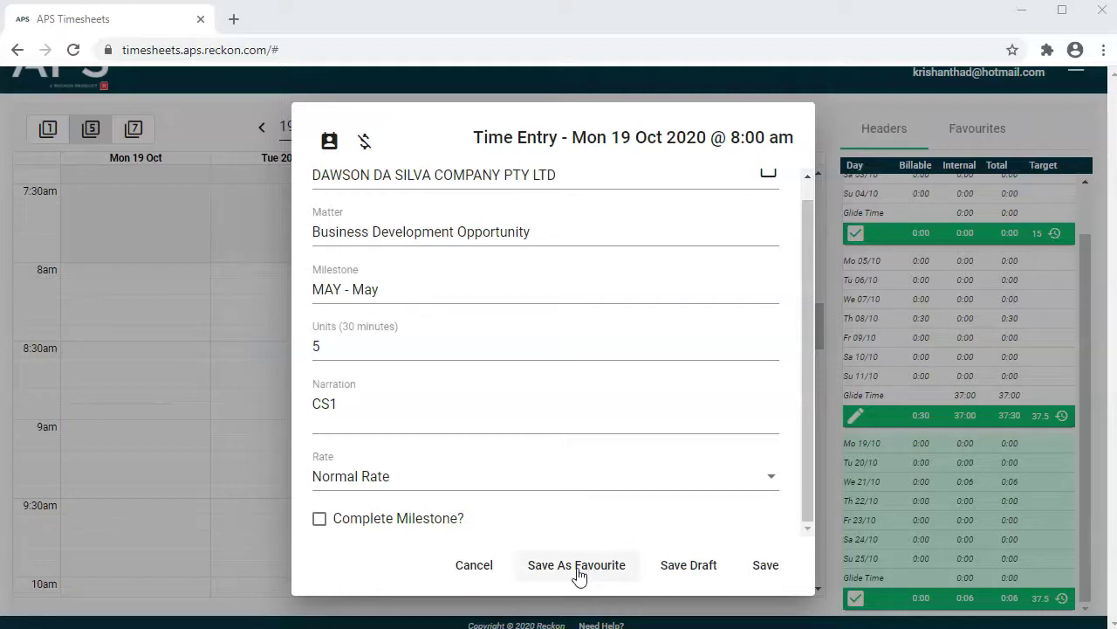
left_click(763, 568)
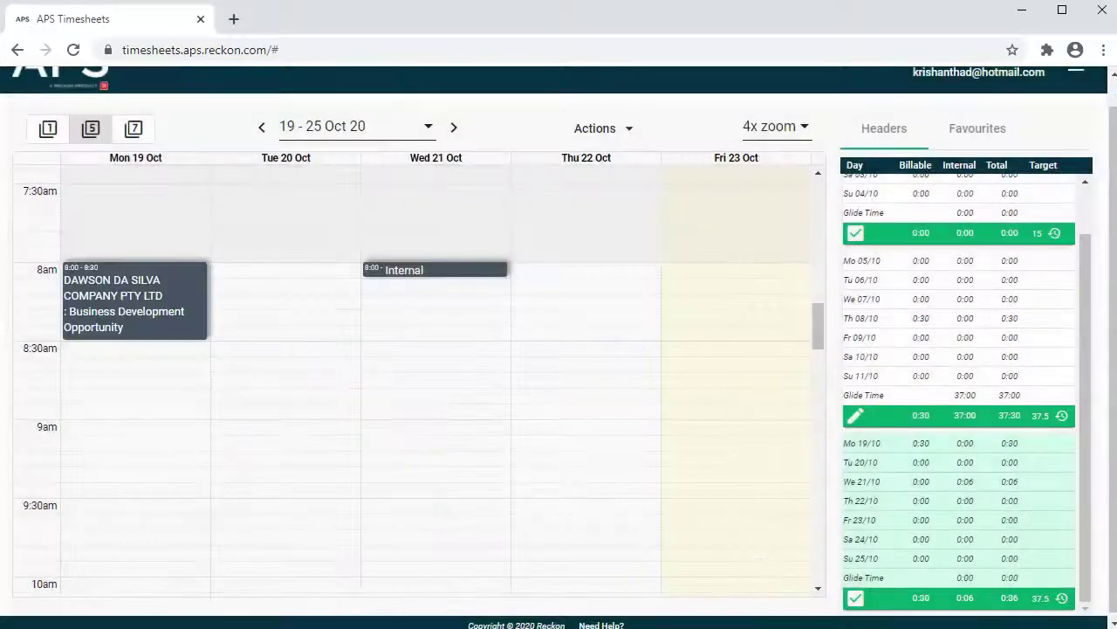
left_click(960, 133)
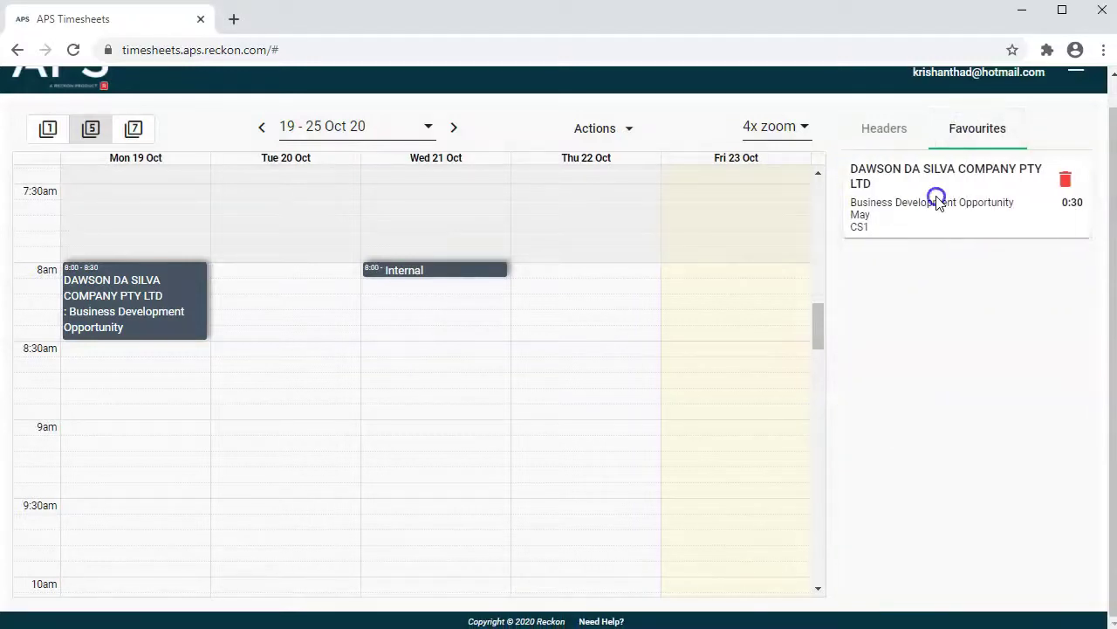
left_click_drag(936, 200, 619, 280)
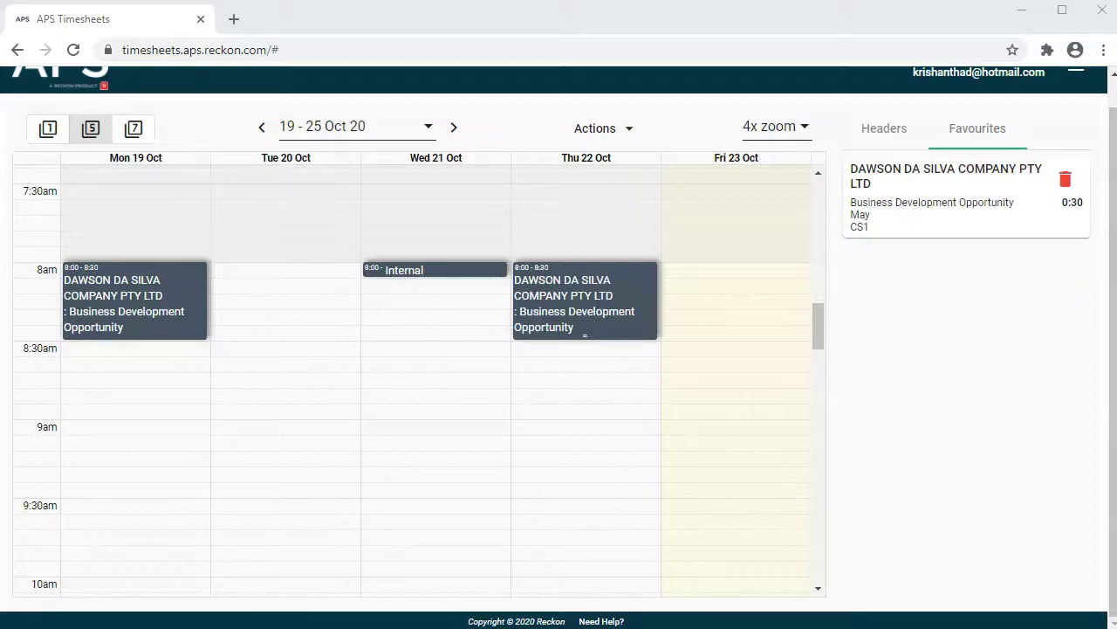
left_click(546, 323)
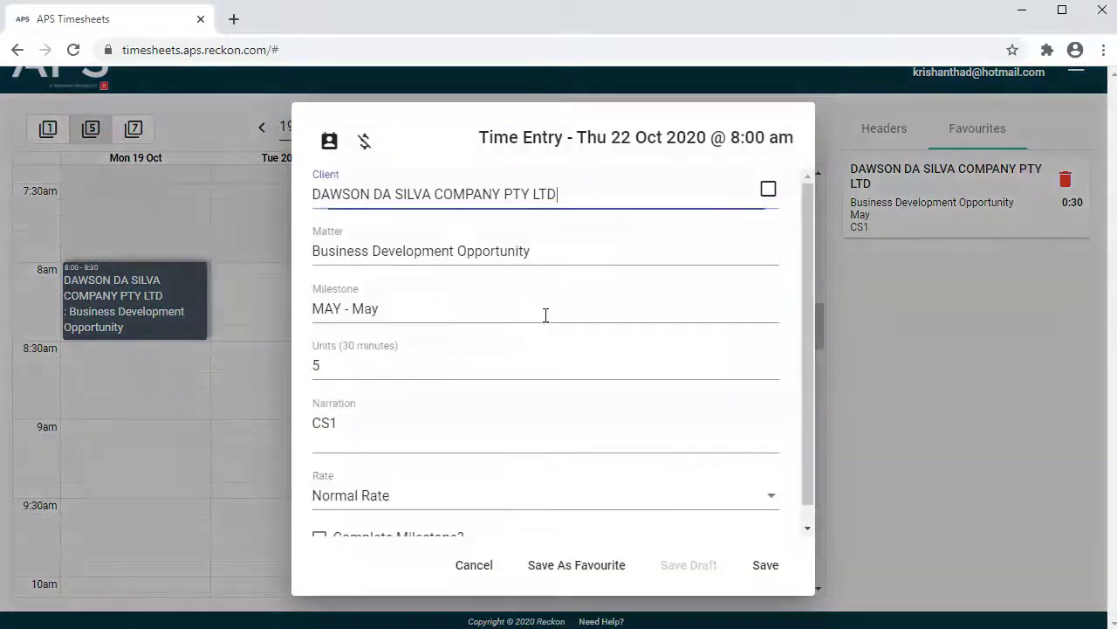
left_click(472, 566)
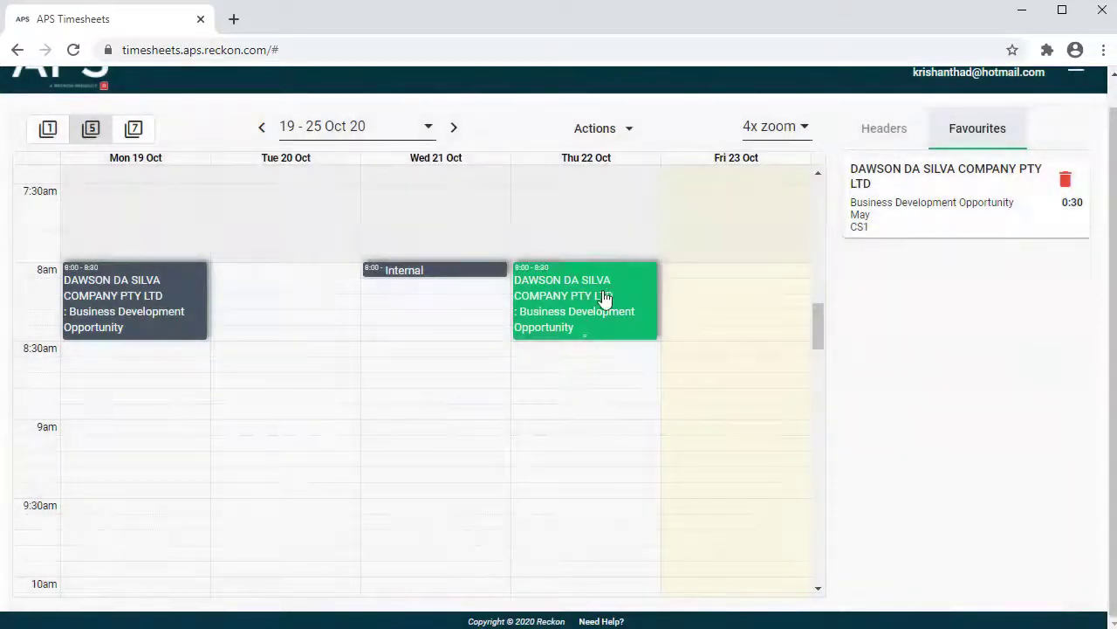
Step: Open the Mon 19 Oct 8:00 am time entry for editing and save it
left_click(166, 297)
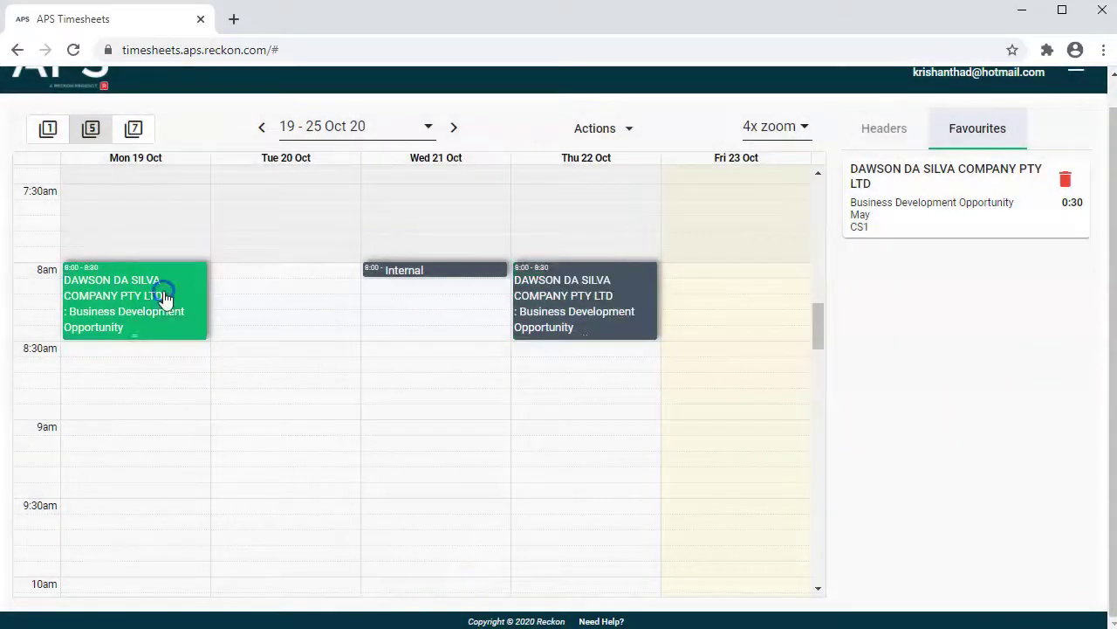
left_click(607, 128)
left_click(615, 167)
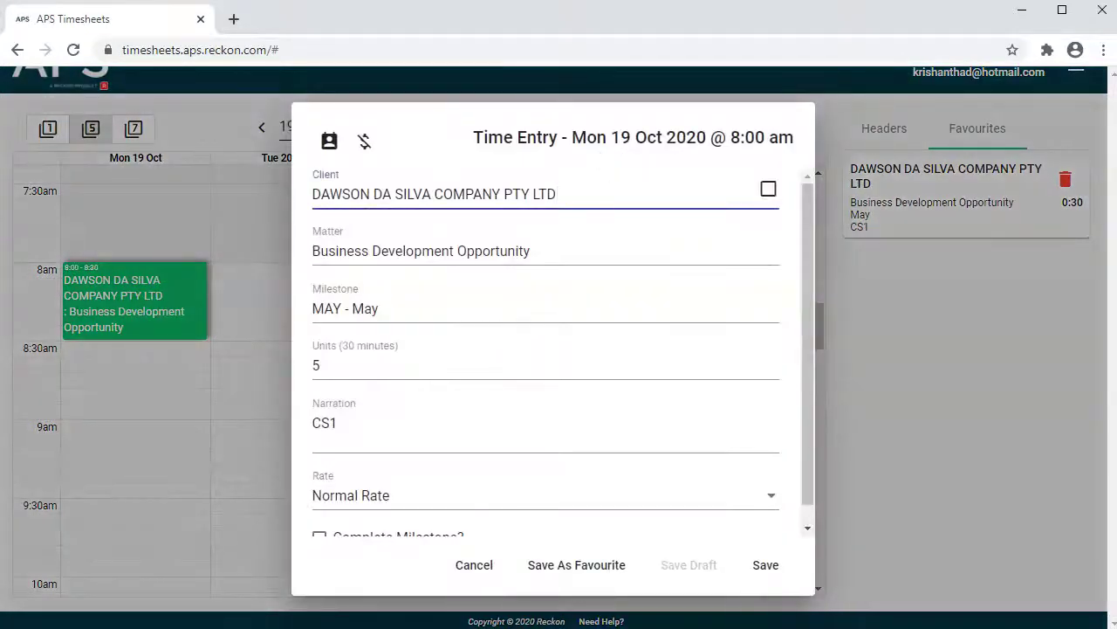
left_click(766, 565)
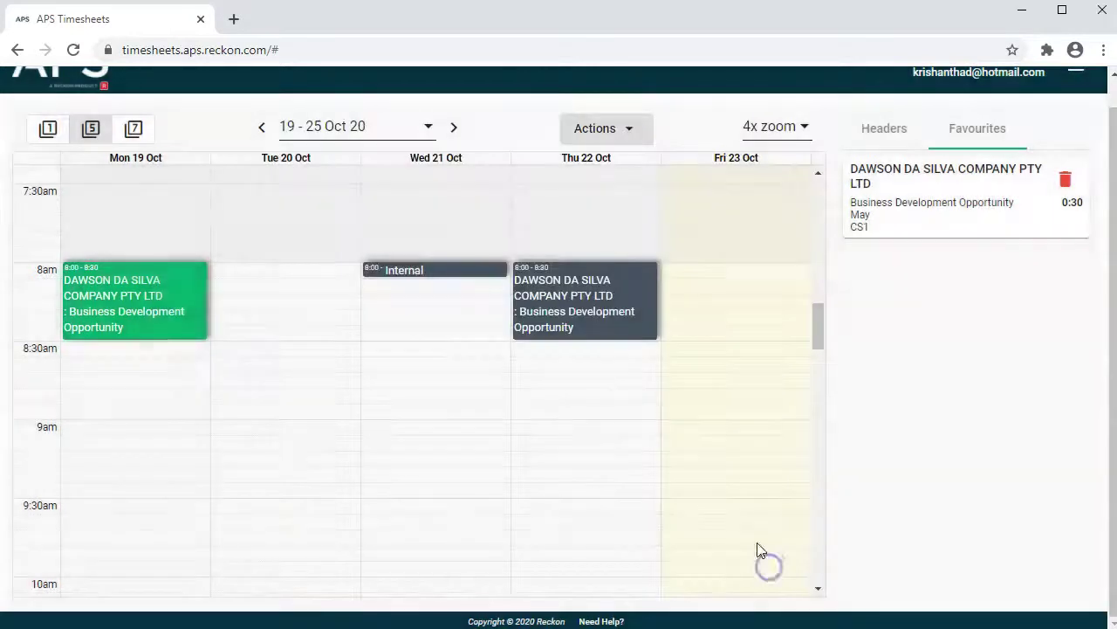
left_click(599, 291)
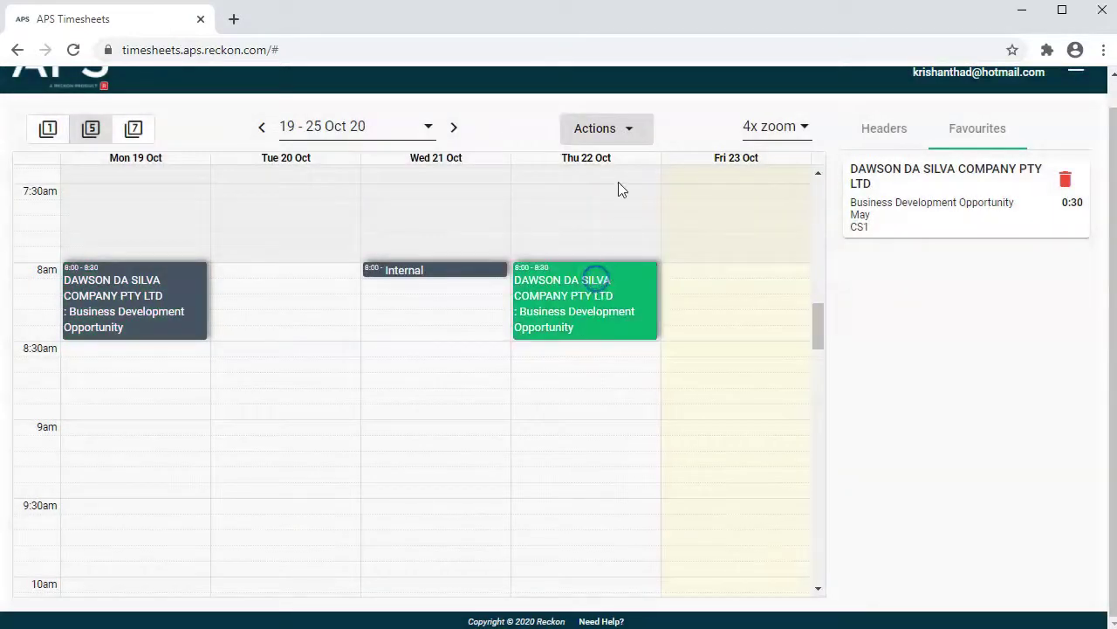
left_click(628, 131)
left_click(635, 256)
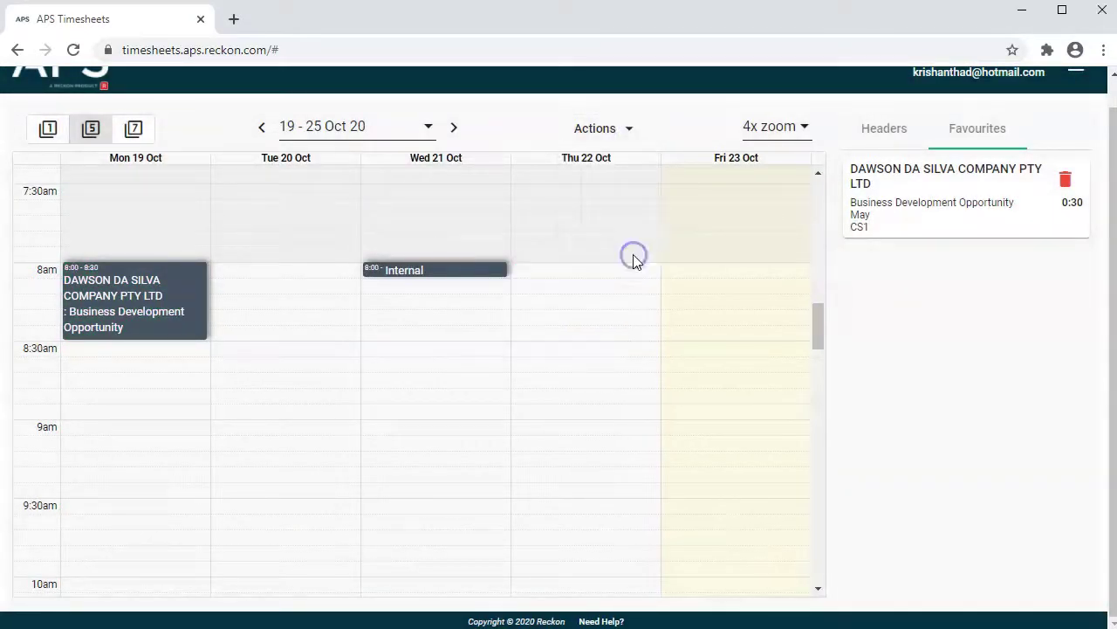
left_click(703, 270)
left_click(611, 129)
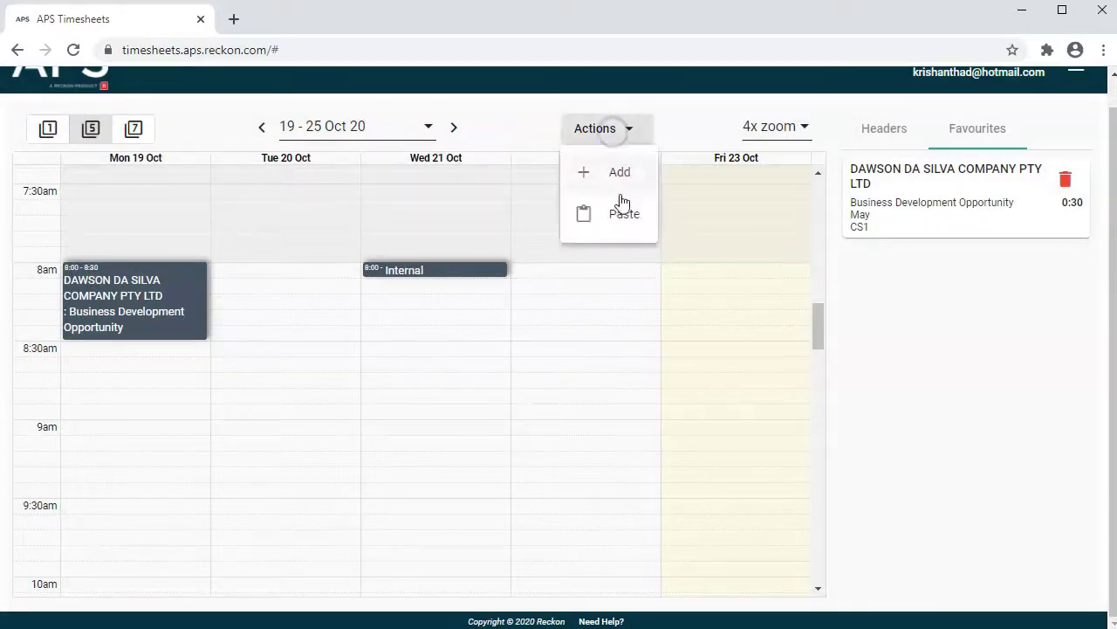
left_click(621, 210)
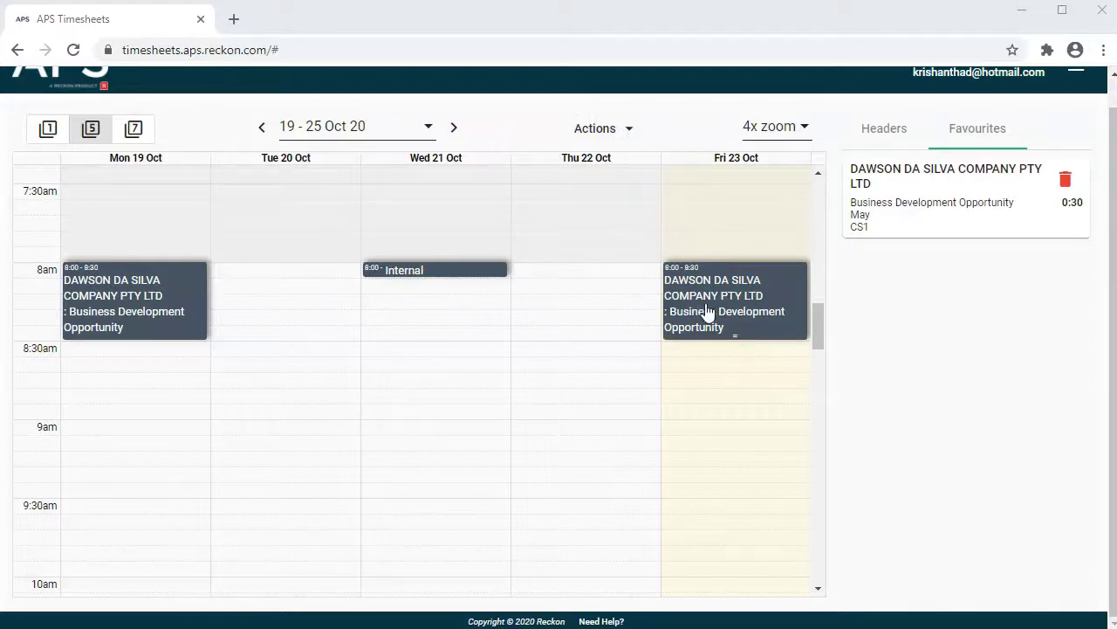
left_click(707, 312)
left_click(611, 131)
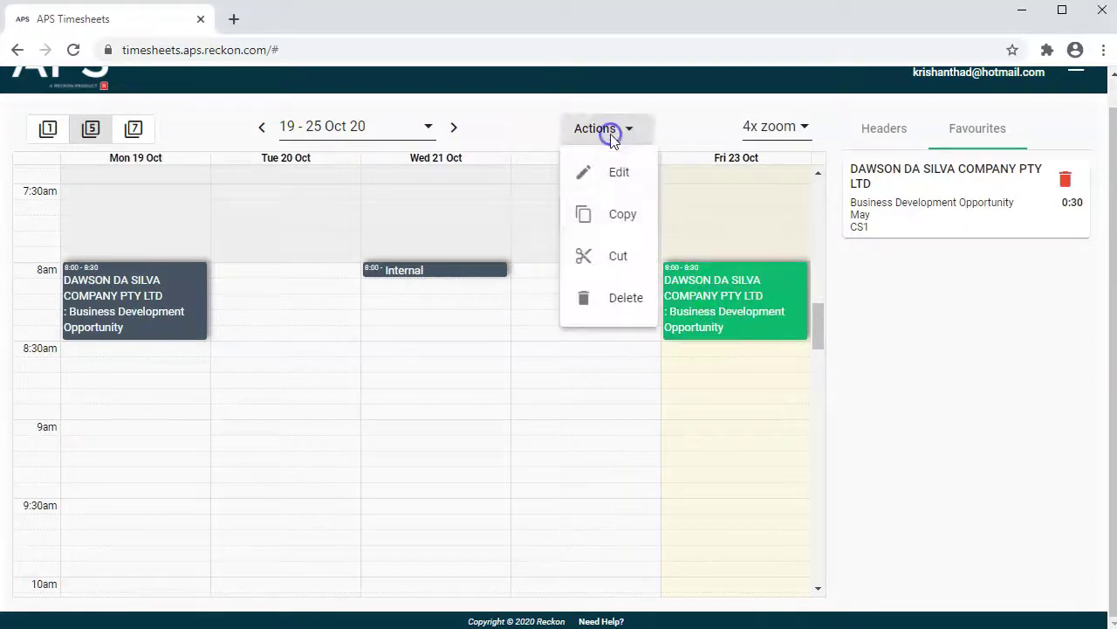
left_click(625, 300)
left_click(650, 390)
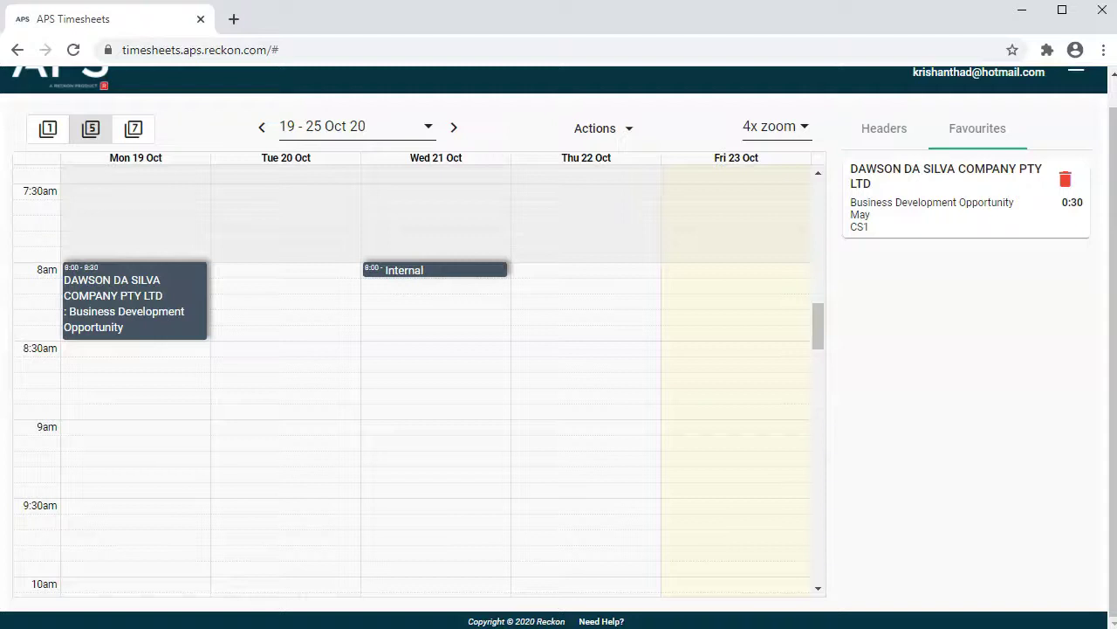
left_click_drag(162, 289, 566, 291)
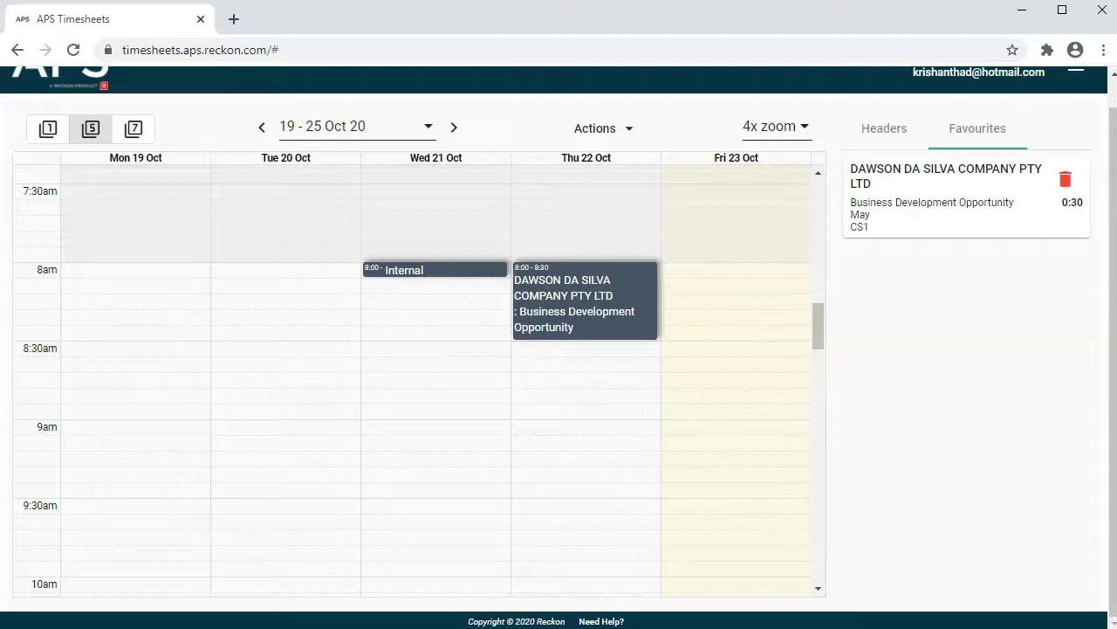
left_click(885, 130)
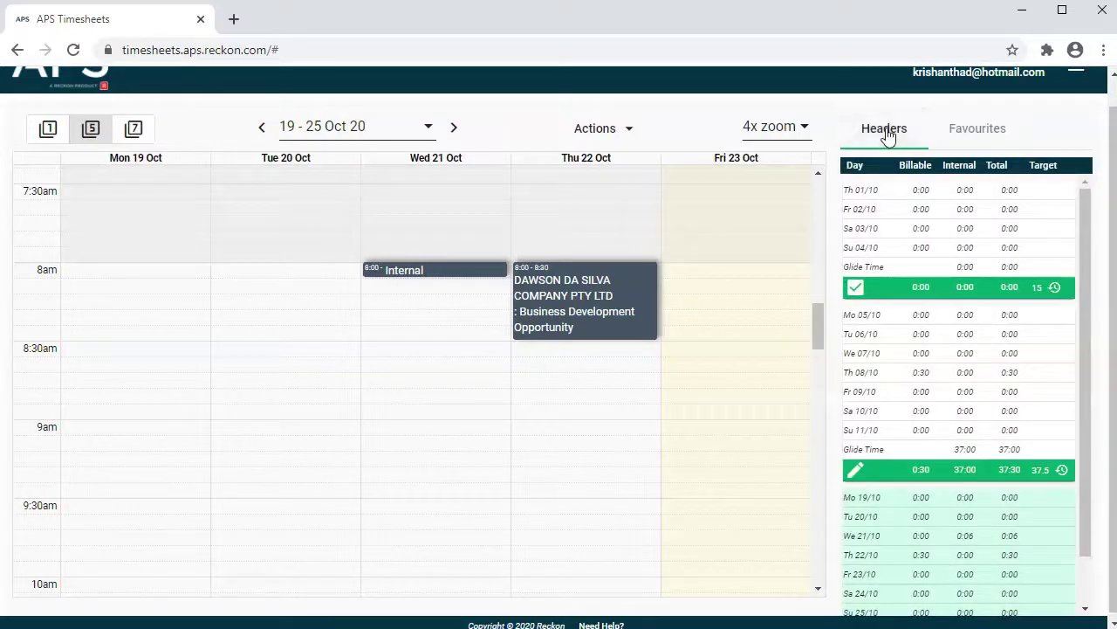
scroll(1004, 424, "down", 1)
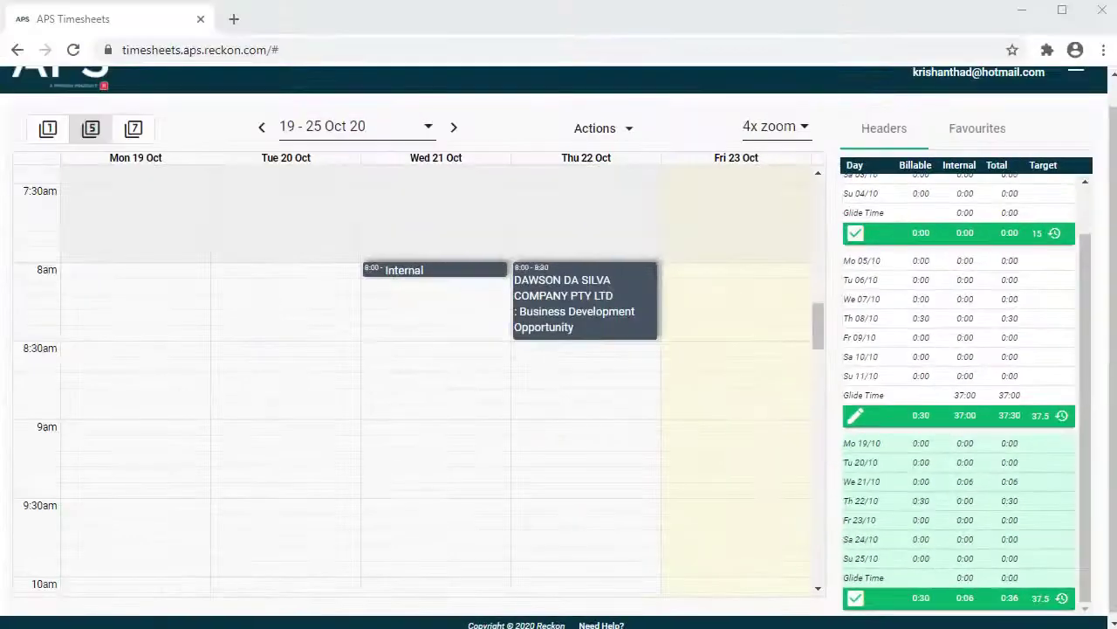
Step: Set the glide time for the 19 - 25 Oct week to 369 units and save it
left_click(966, 578)
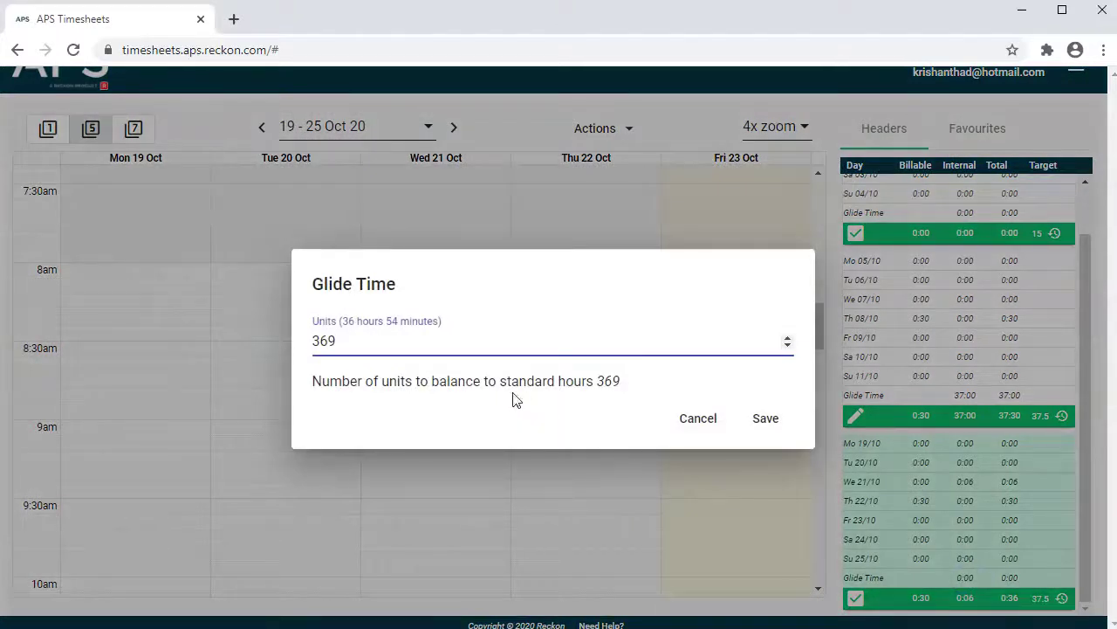
left_click(765, 419)
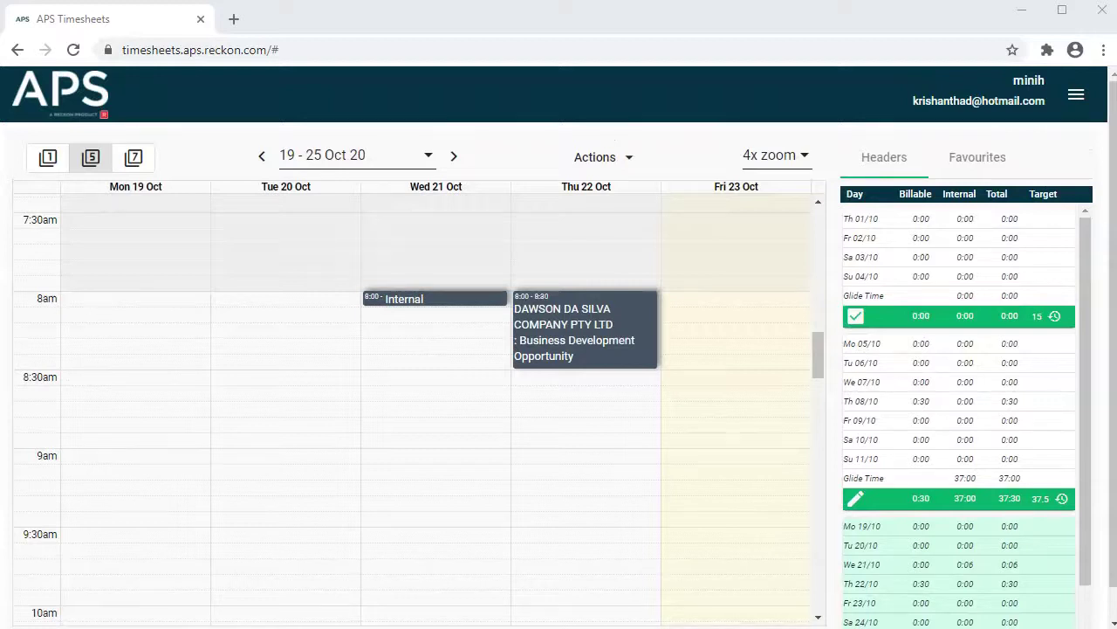
Step: Switch the timesheet to another user by choosing the second name matching "An"
left_click(1076, 98)
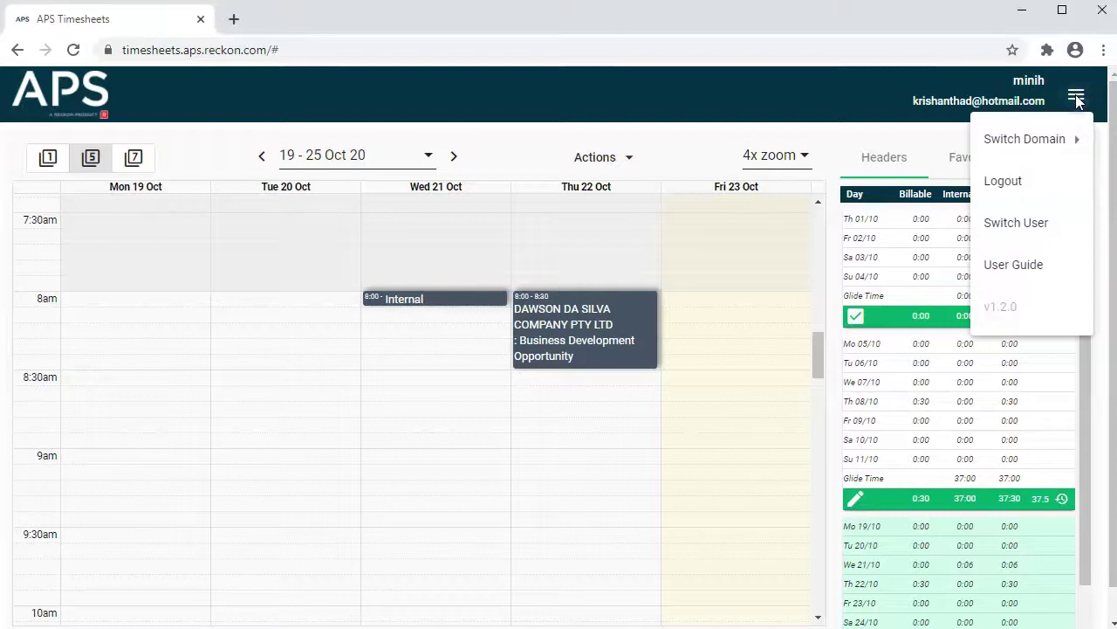
left_click(1033, 223)
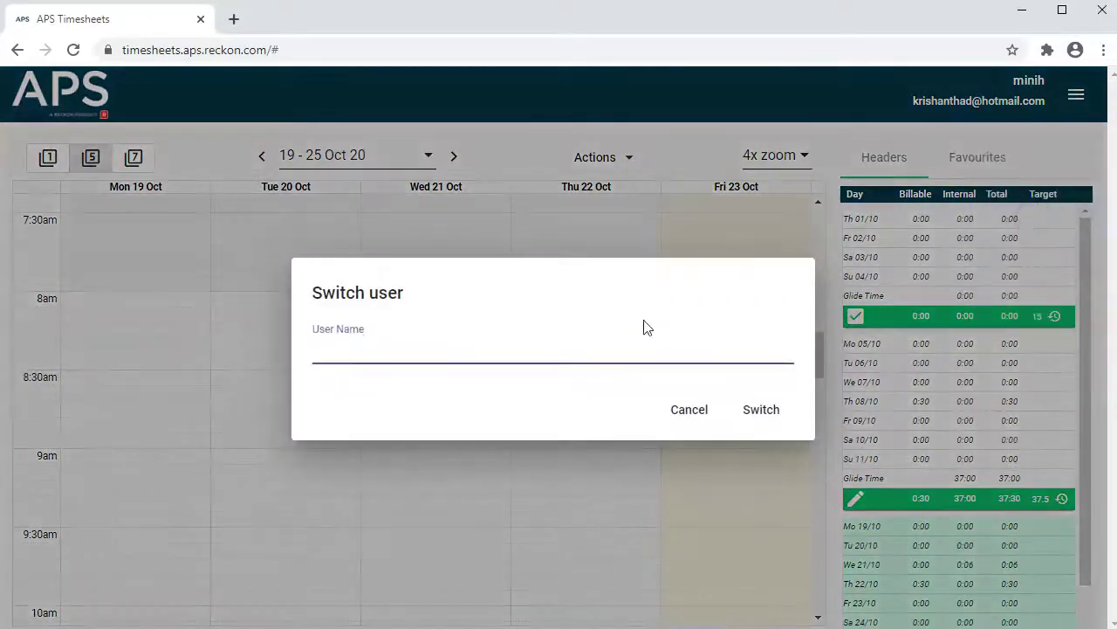
type("An")
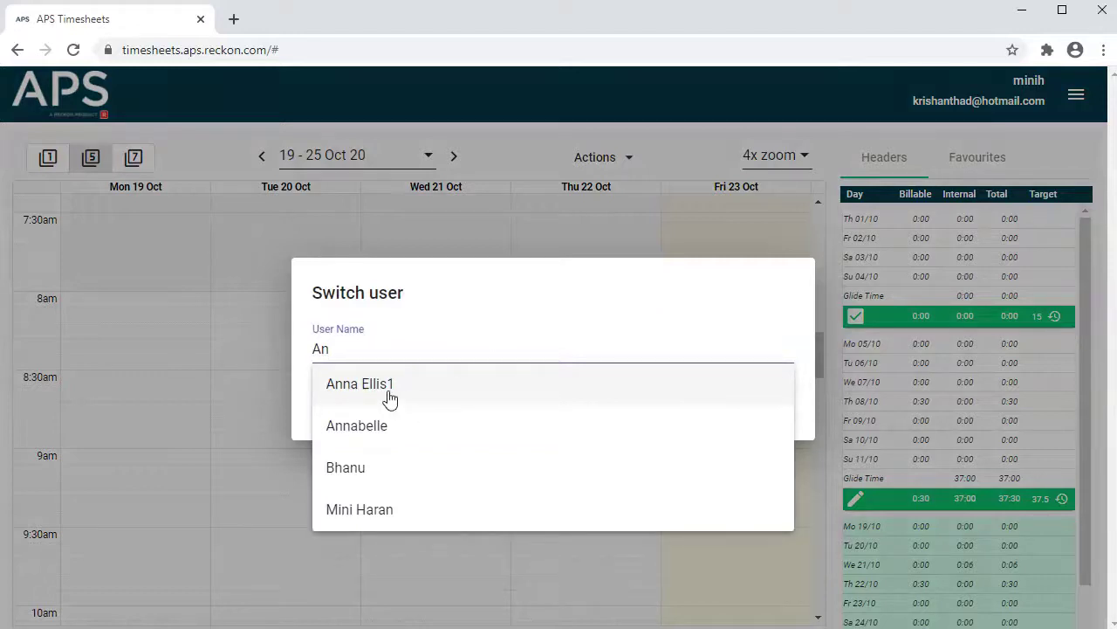
left_click(381, 423)
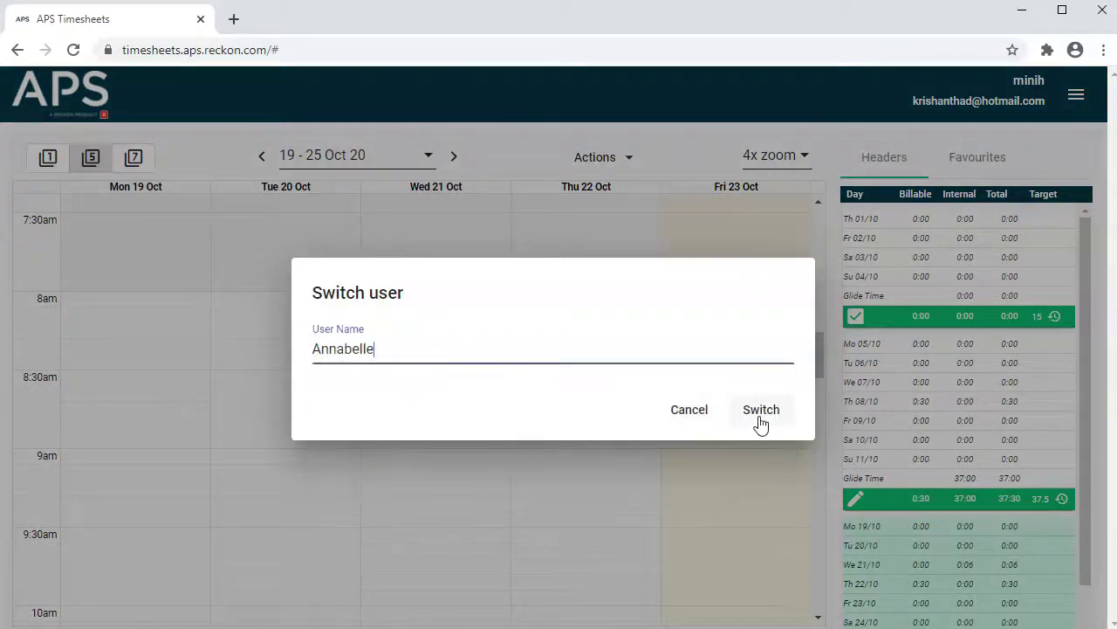
left_click(761, 412)
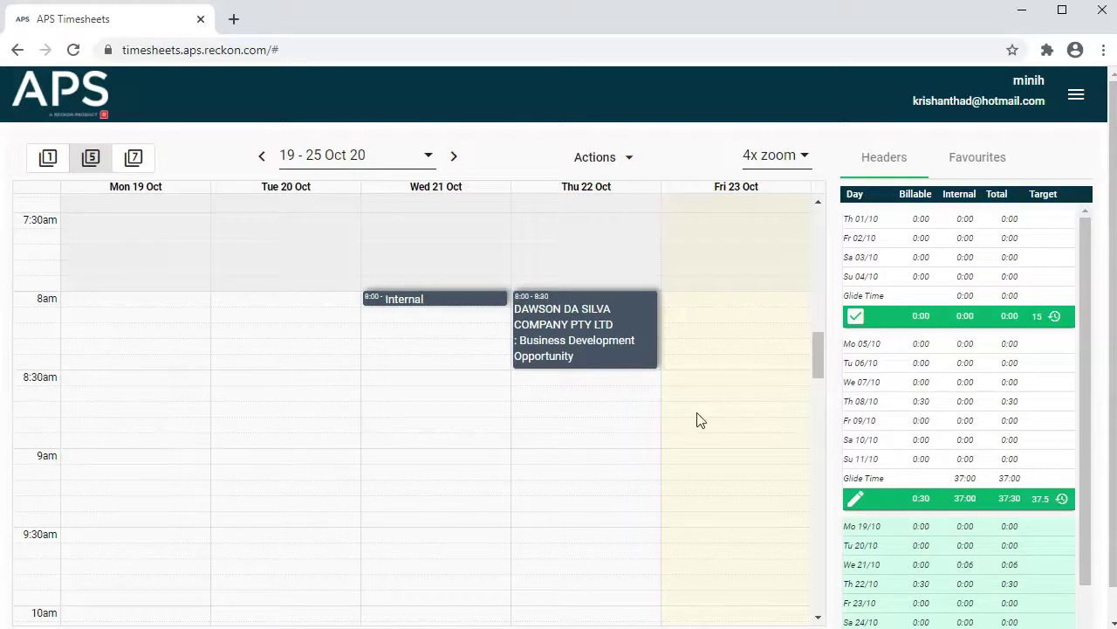
Step: Submit the 19 - 25 Oct timesheet and reopen it for editing
scroll(699, 420, "down", 1)
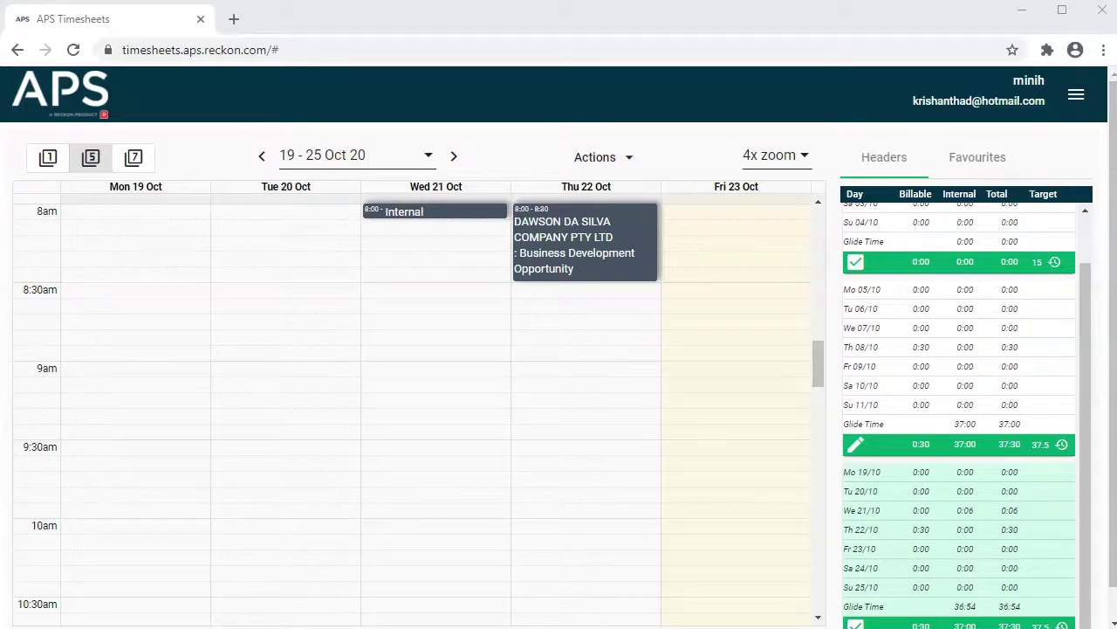
scroll(843, 551, "down", 1)
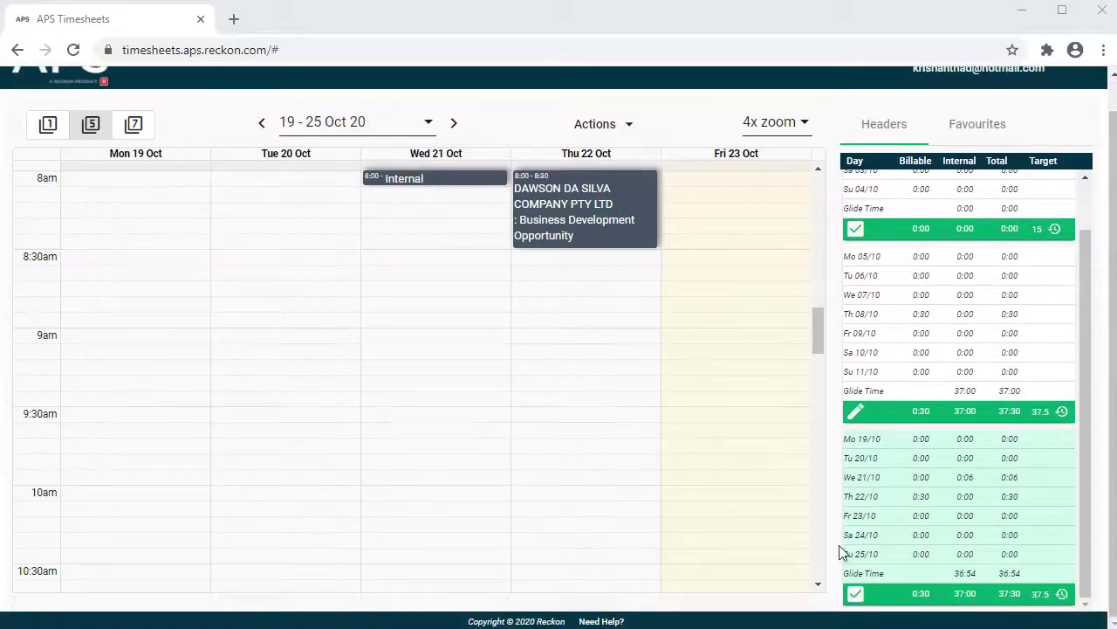
left_click(856, 595)
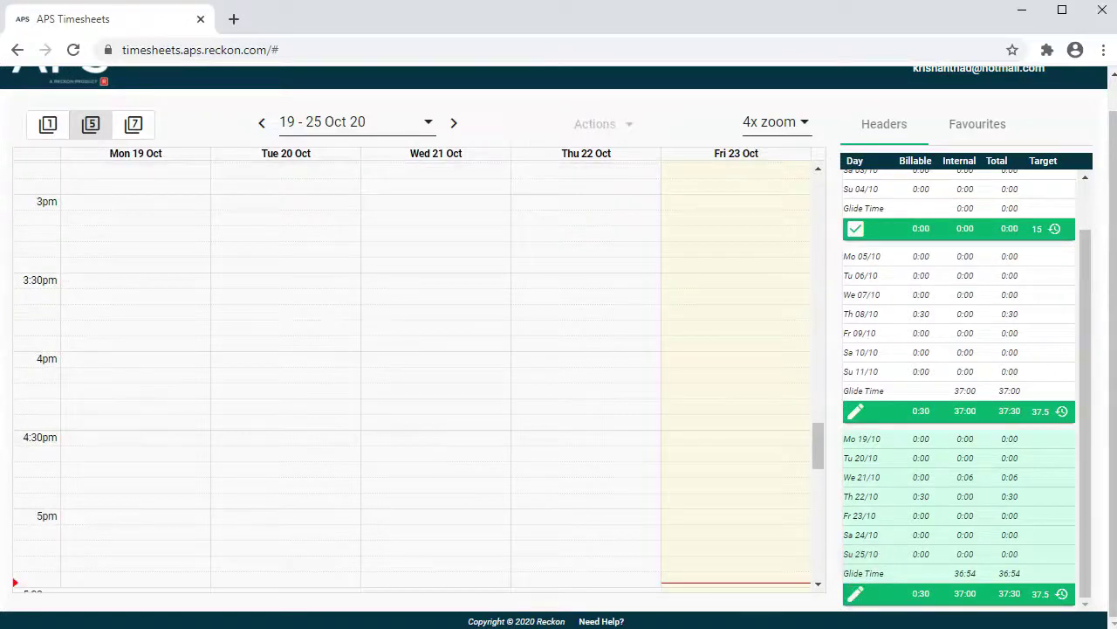
left_click(855, 597)
Step: Open the history of the 19 - 25 Oct timesheet
left_click(1064, 597)
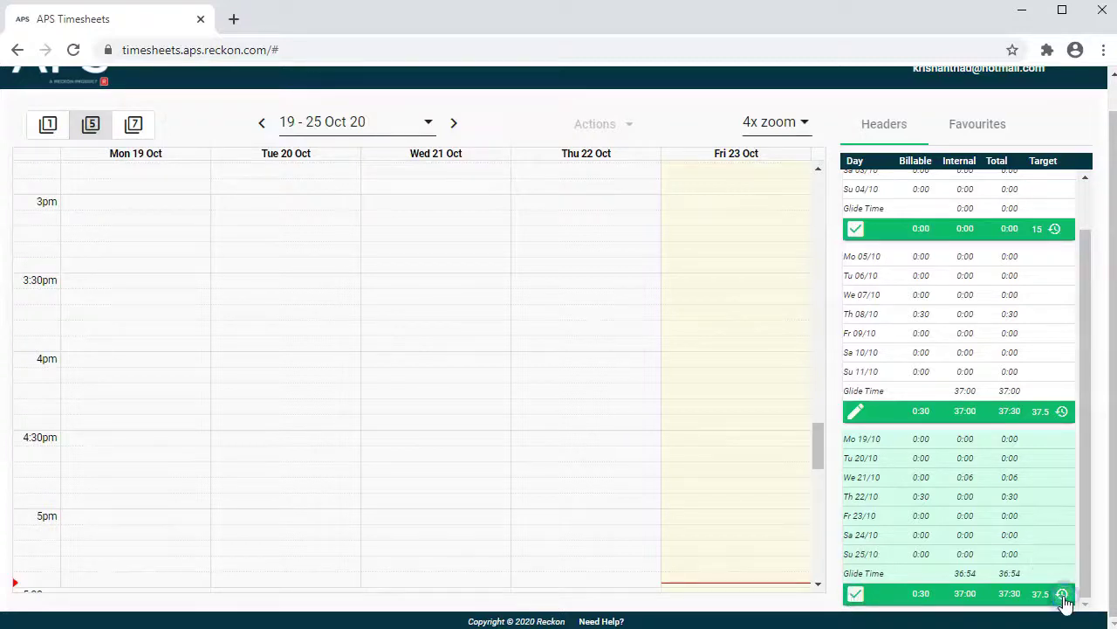